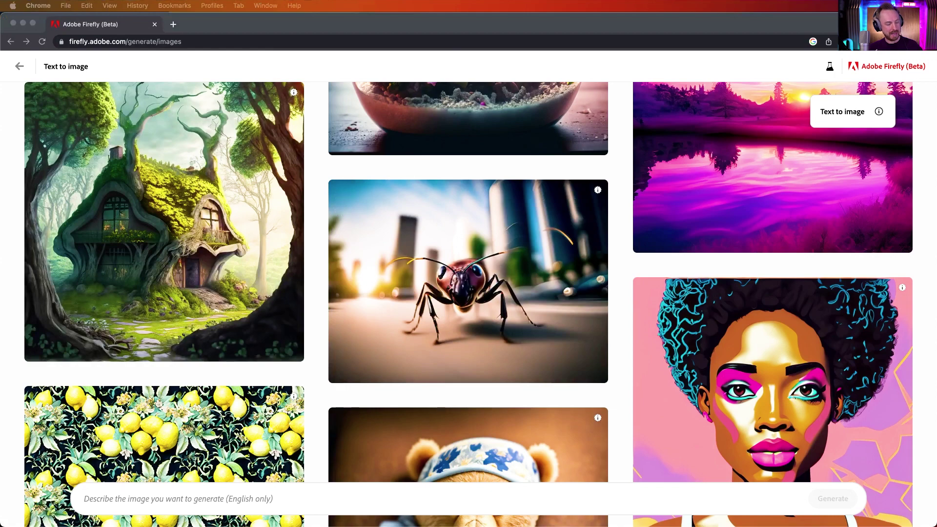
Paste the candy land prompt with gingerbread houses and chocolate rivers, and generate four images
left_click(127, 495)
type("A whimsical candy land with gingerbread houses, chocolate rivers, and jellybean trees, under a sky raining sprinkles")
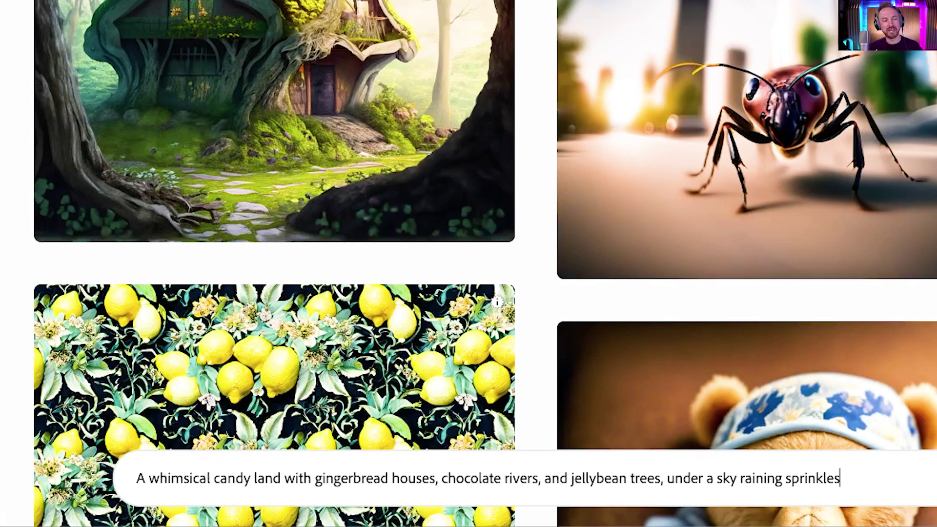
key("Return")
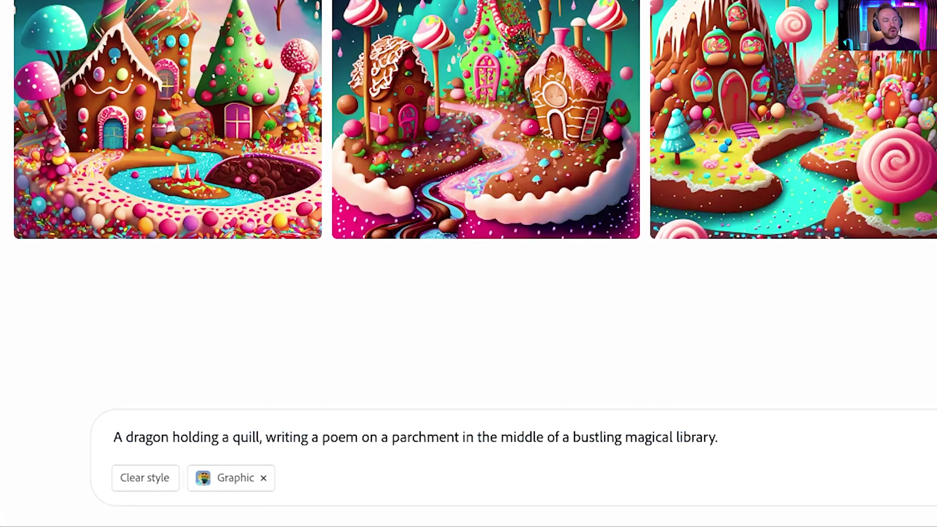
Generate the four Graphic dragon-with-quill library images, then select the whole dragon prompt for replacement
key("Return")
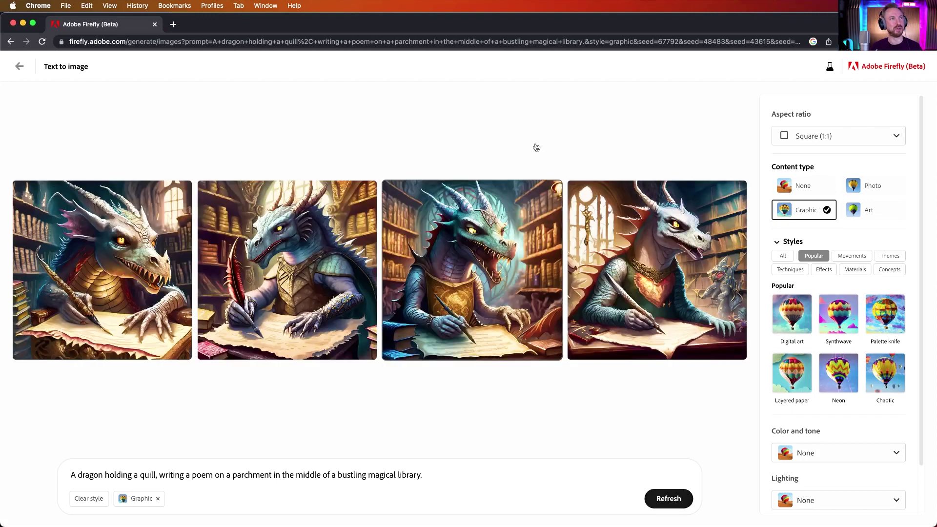
key("super+Tab")
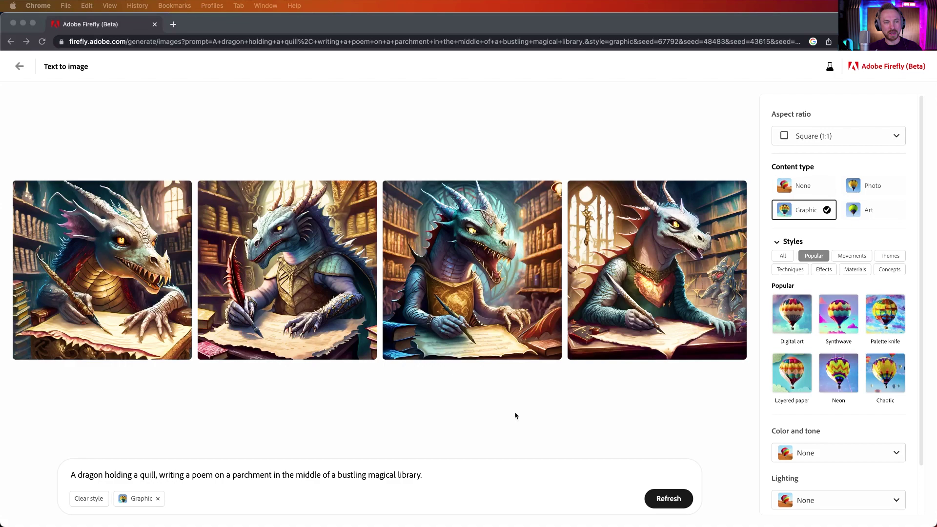
left_click(516, 428)
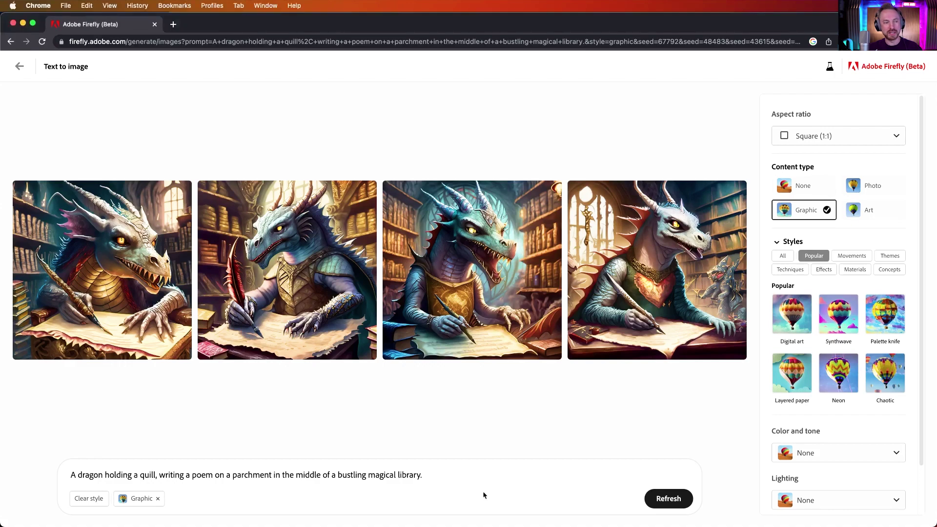
left_click(484, 467)
key("super+a")
Generate steampunk robot violinist images, then restyle them as Art content with Palette knife style
type("A steampunk robot playing a violin, amidst a Victorian setting lit by gas lamps.")
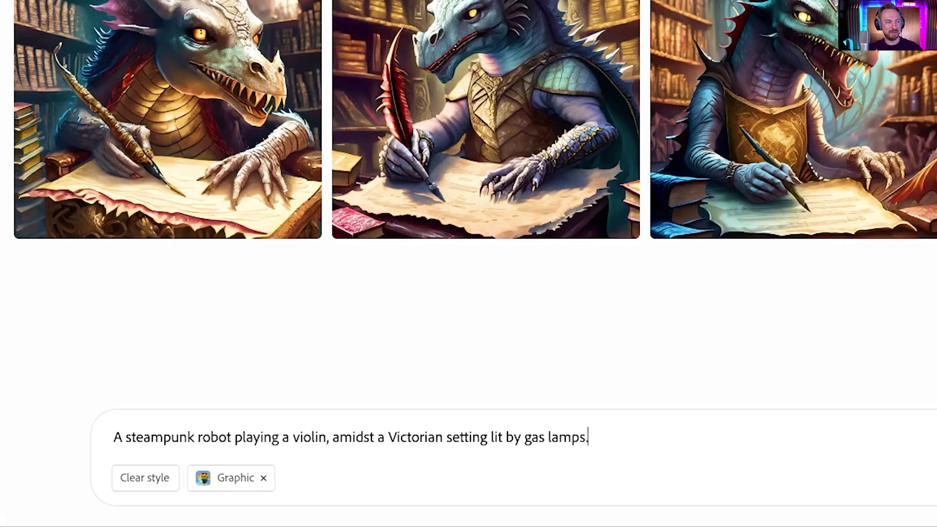
key("Return")
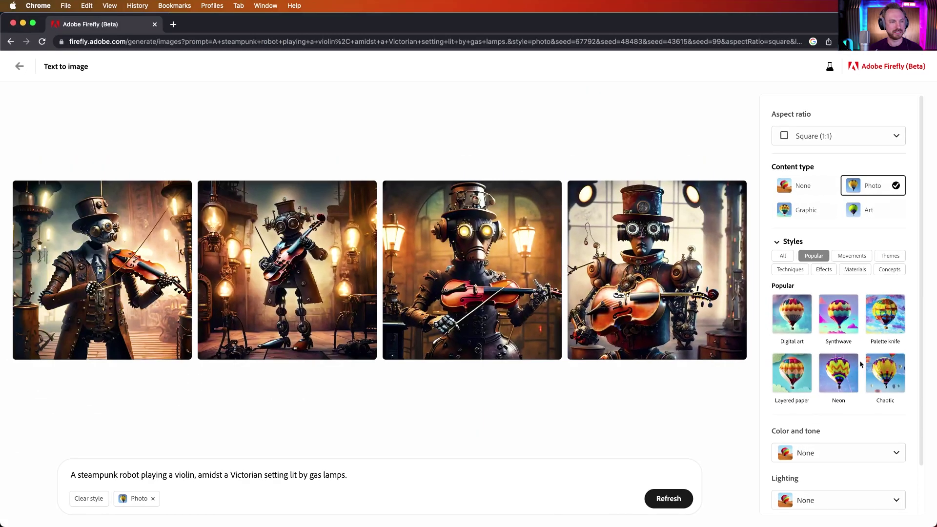
left_click(878, 324)
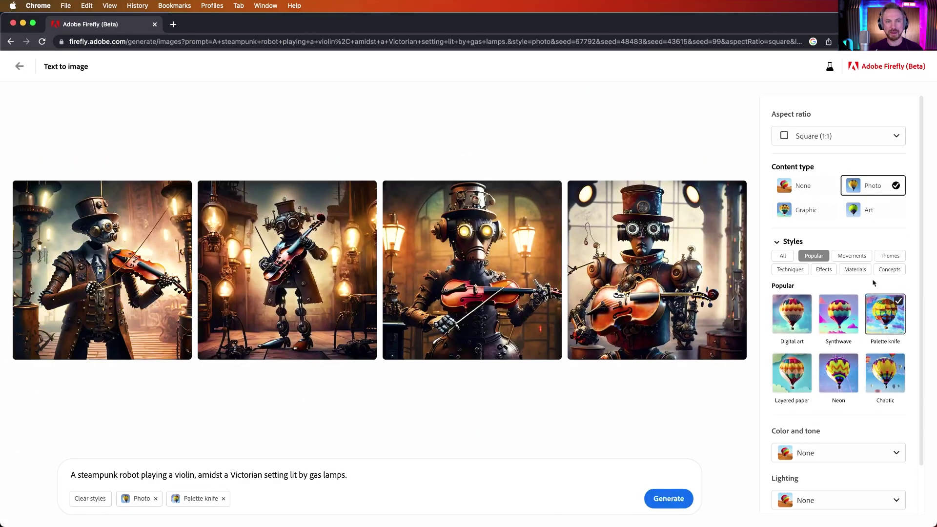
left_click(862, 214)
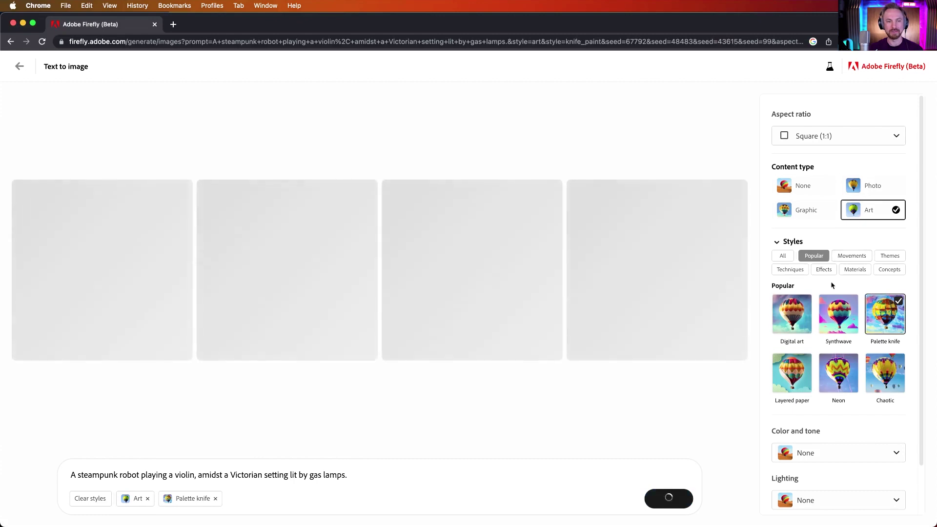
scroll(834, 286, "down", 2)
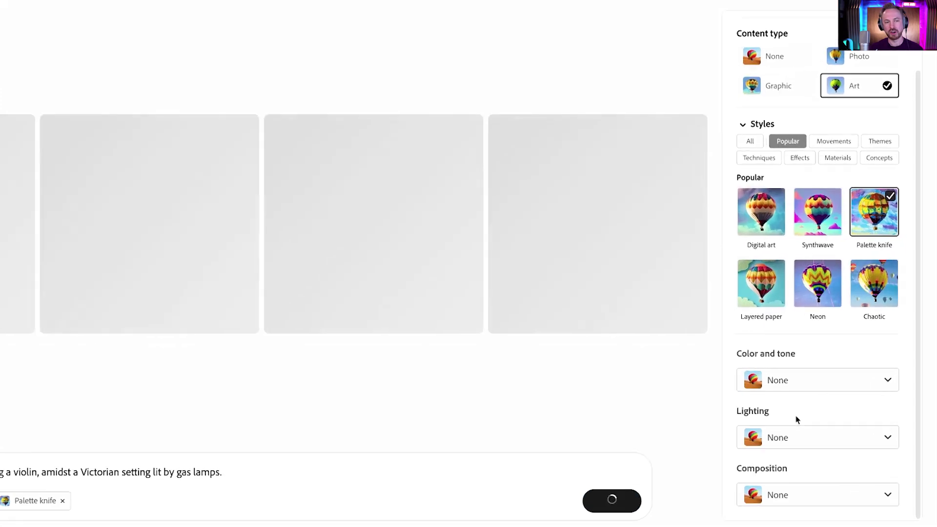
scroll(797, 420, "up", 2)
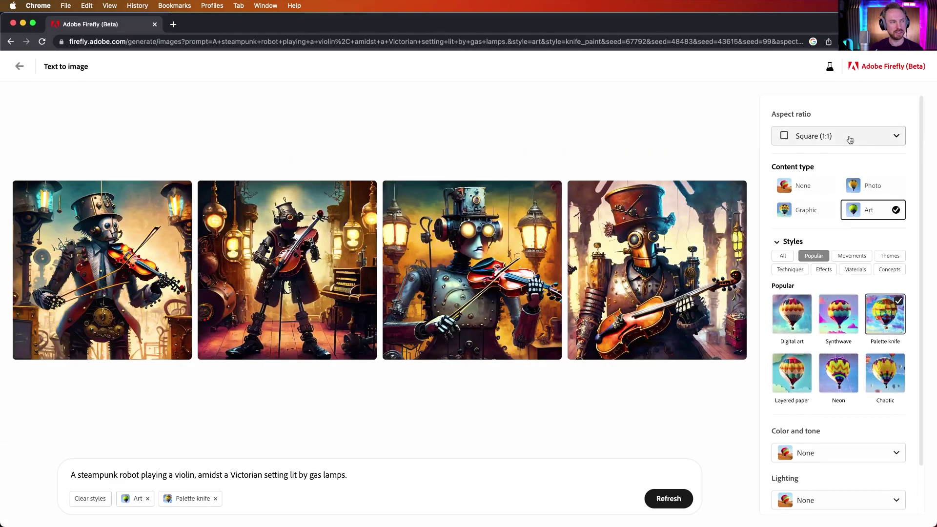
Regenerate the steampunk robot images in Landscape (4:3) and go back to the gallery
left_click(850, 138)
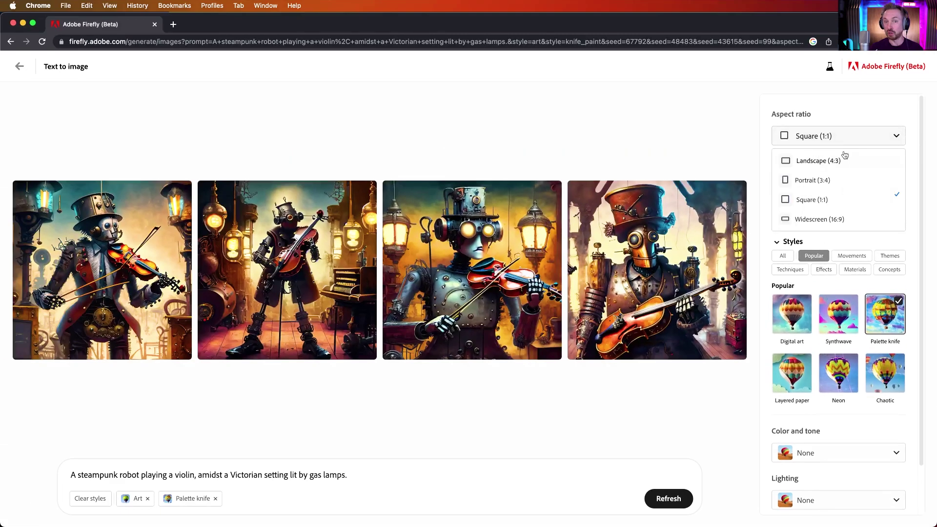
left_click(828, 166)
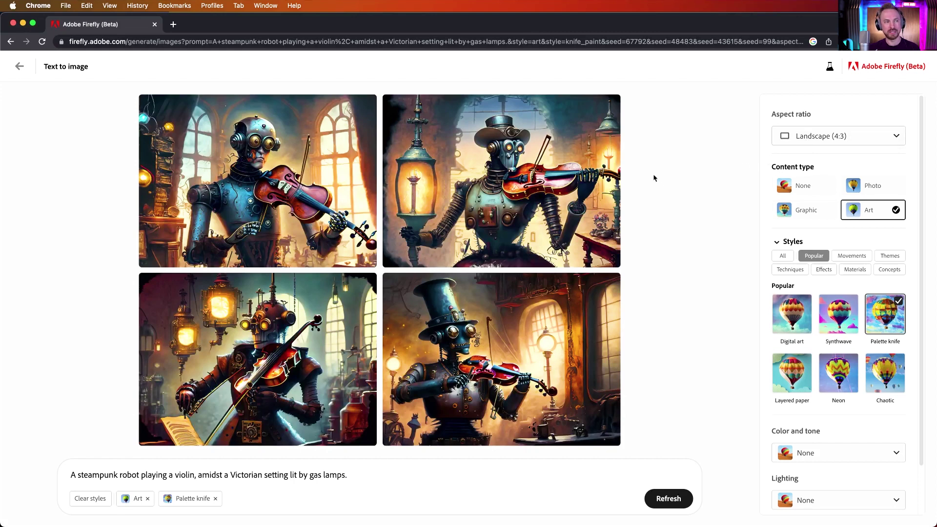
mouse_move(197, 176)
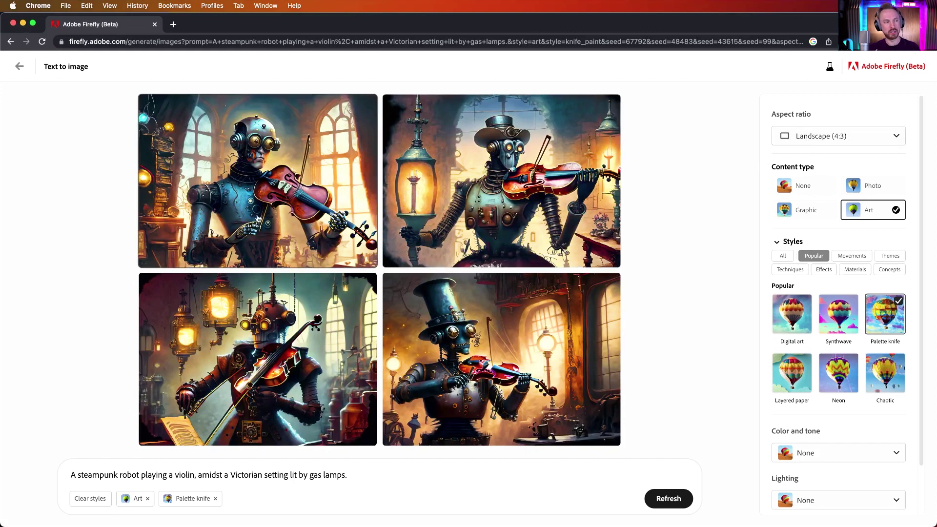
left_click(20, 66)
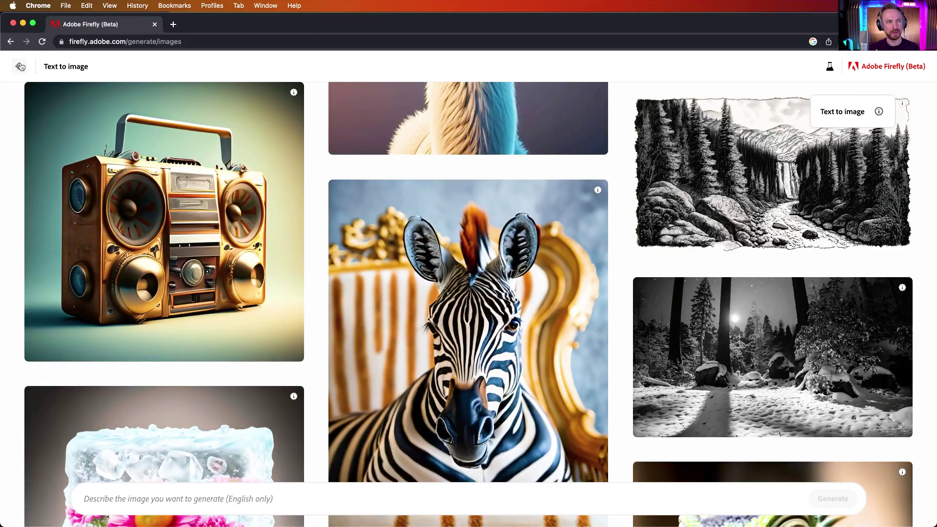
From the Firefly home page, open Text effects and generate 'MRC' with a 'Velvet' effect
left_click(20, 66)
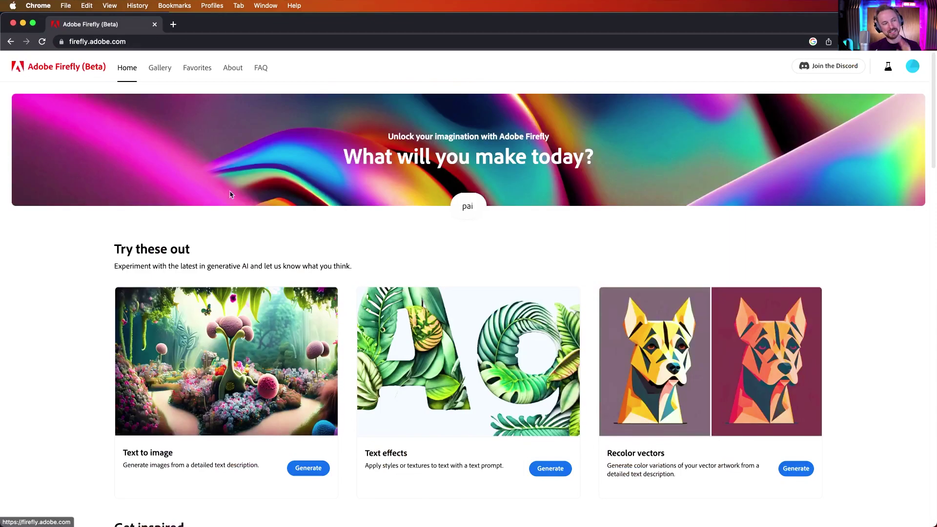
left_click(551, 469)
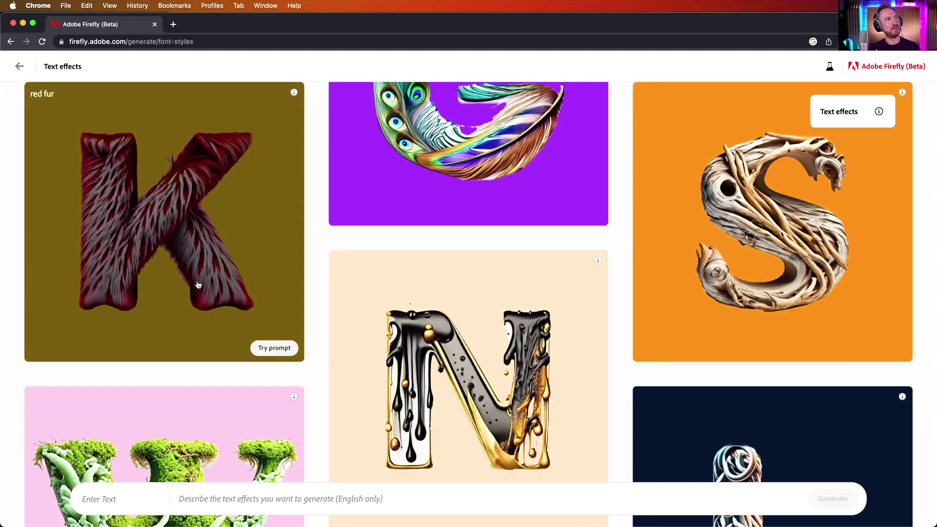
left_click(103, 496)
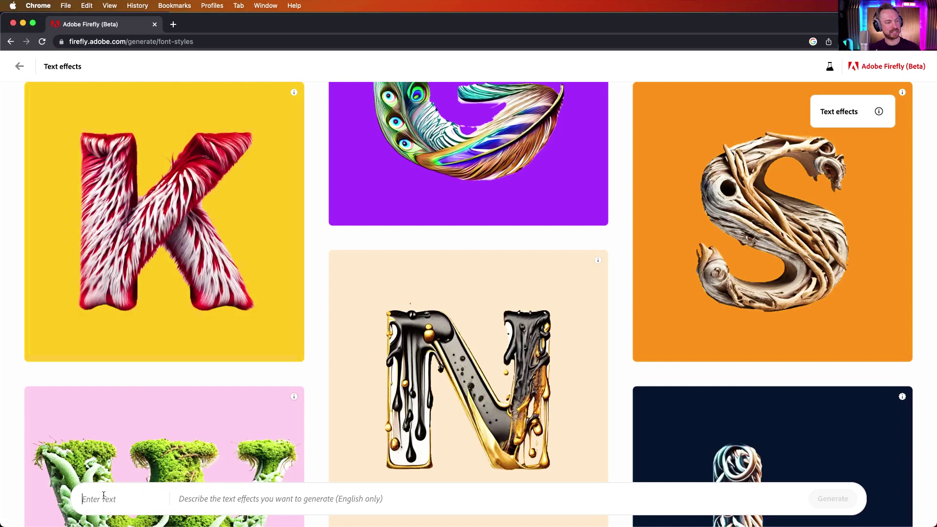
type("MRC")
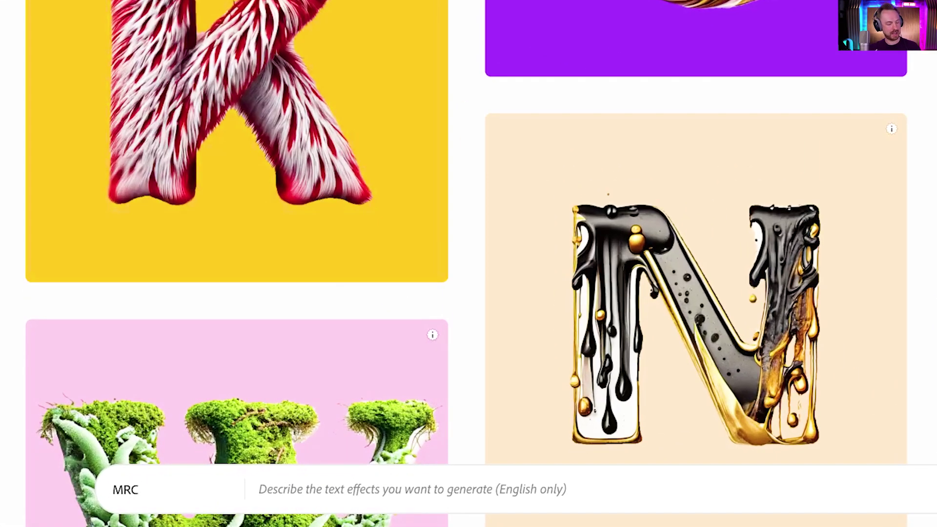
left_click(318, 492)
type("Velvet")
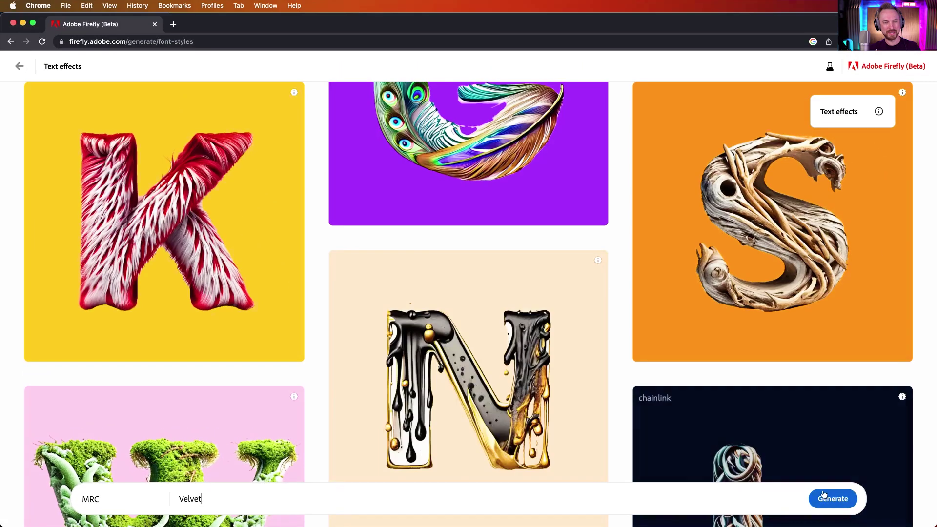
left_click(824, 497)
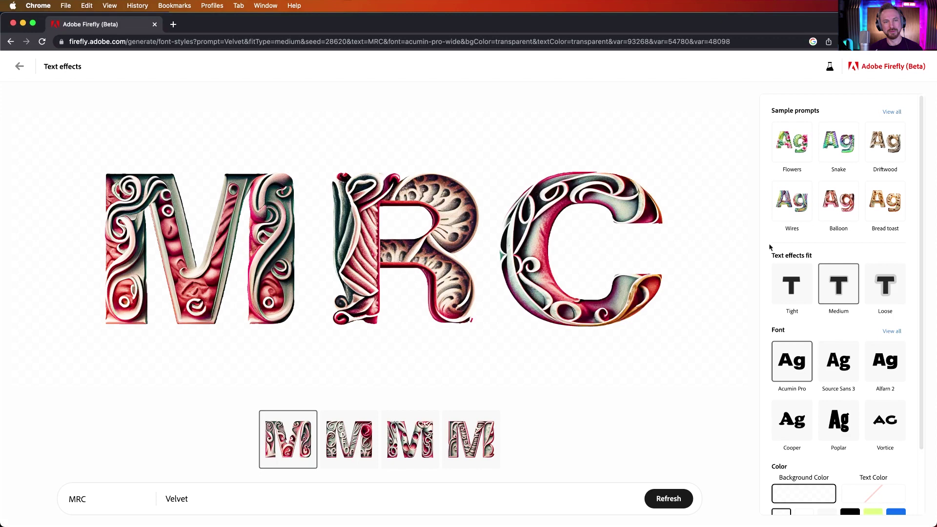
Set the MRC lettering fit to Loose, then try the Tight fit
left_click(878, 277)
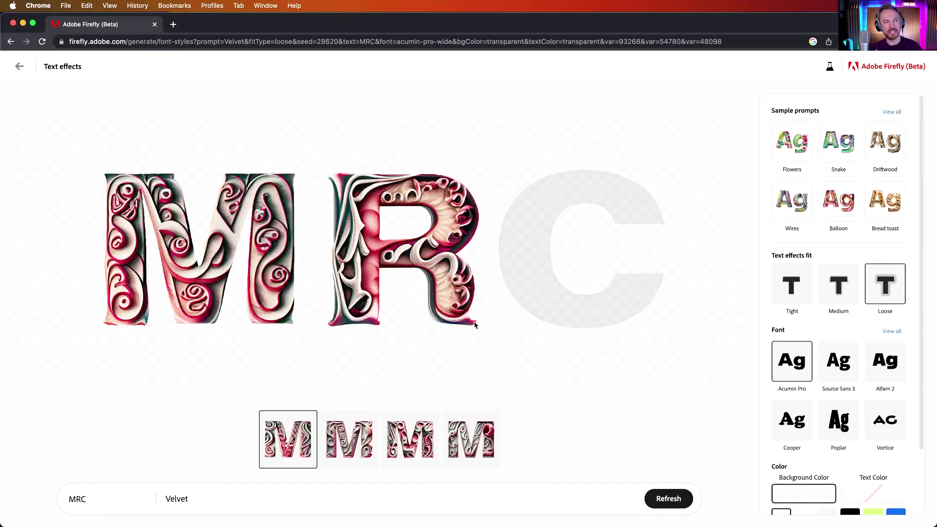
left_click(780, 296)
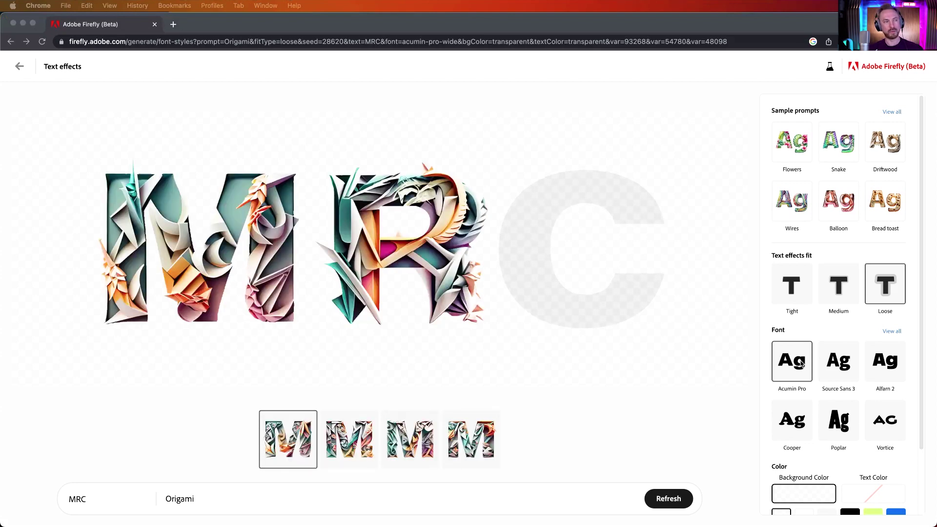
scroll(802, 364, "down", 3)
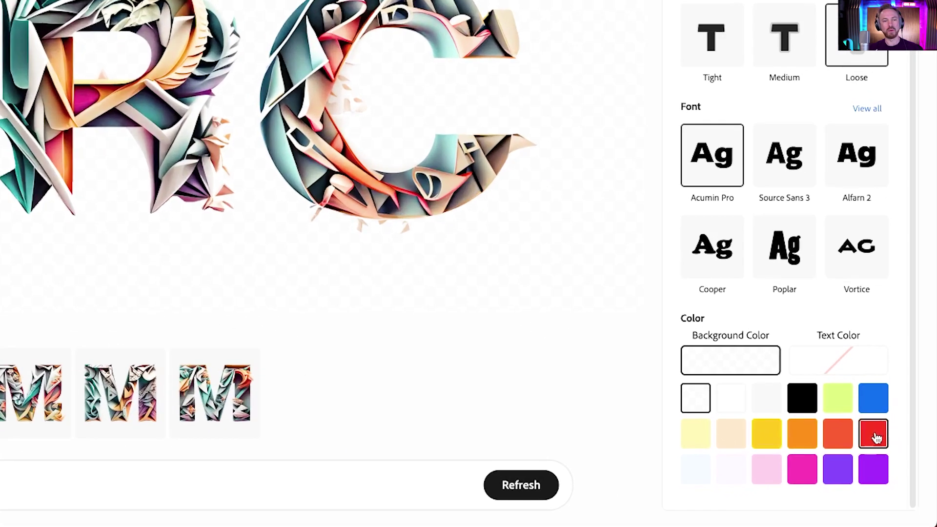
left_click(838, 468)
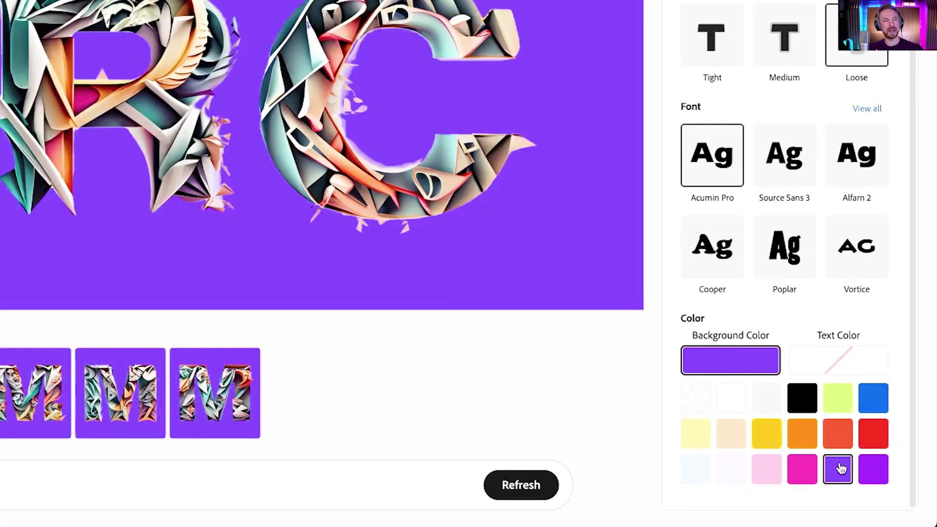
left_click(780, 442)
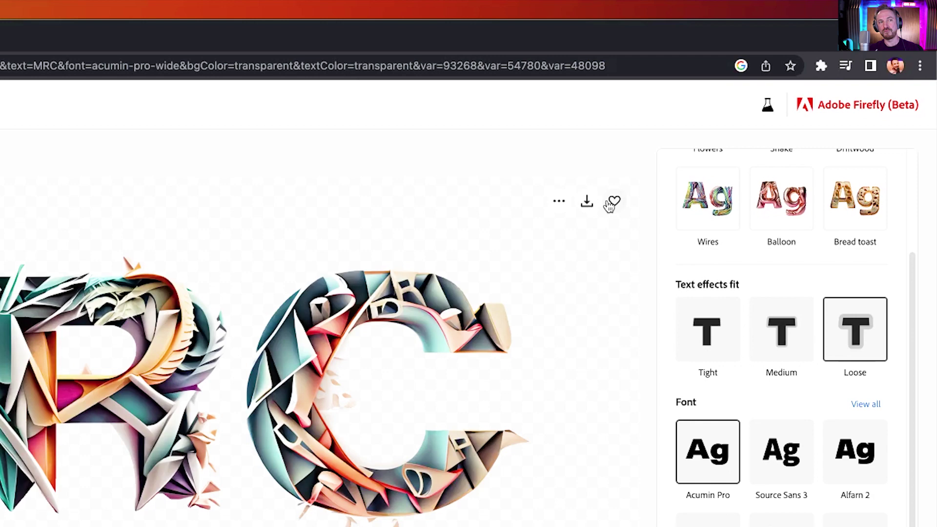
Generate 'Sand' MRC lettering, pick the fourth variation, and apply the Vortice font
type("Sand")
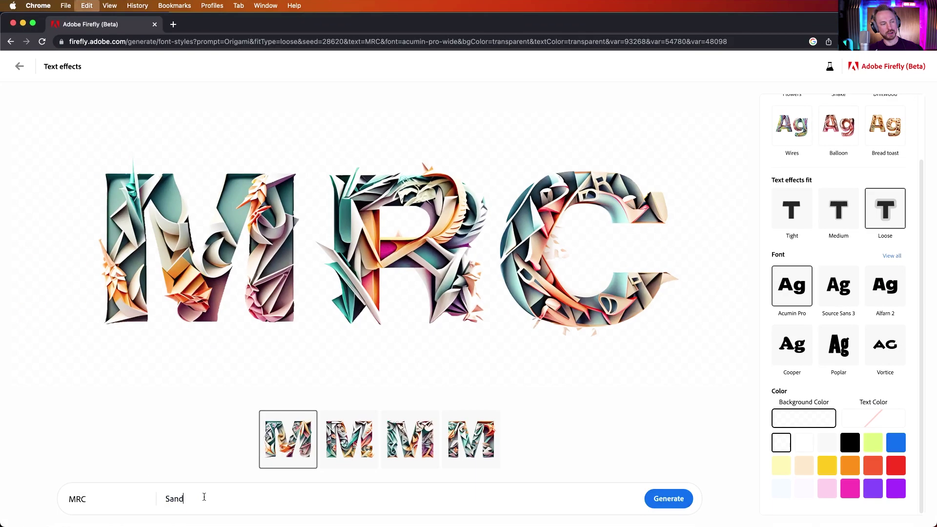
left_click(657, 500)
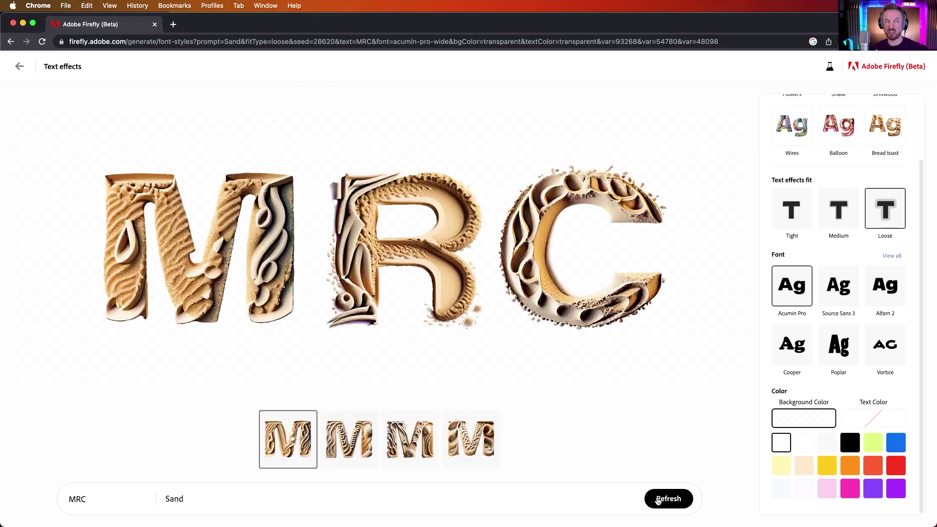
left_click(467, 426)
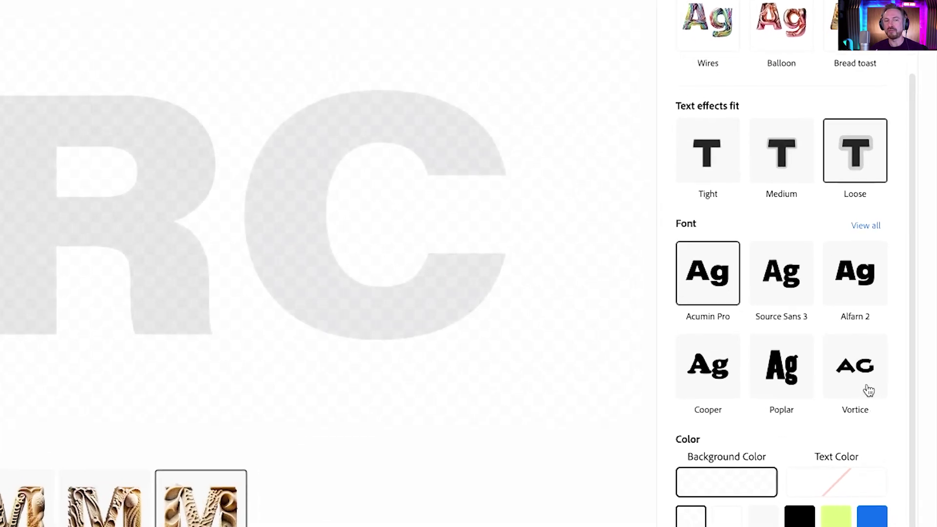
left_click(894, 360)
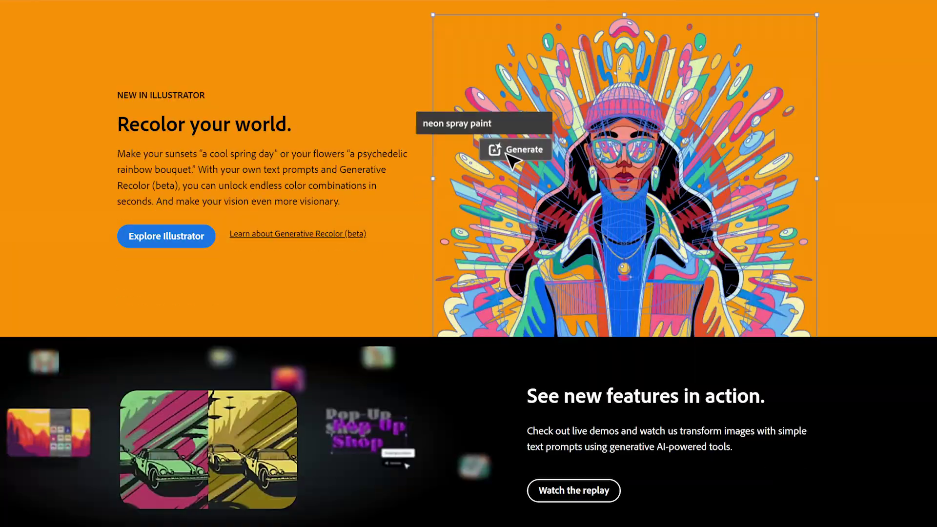
Scroll down the Adobe page past the Illustrator, Adobe Express and Photoshop sections
scroll(468, 264, "down", 10)
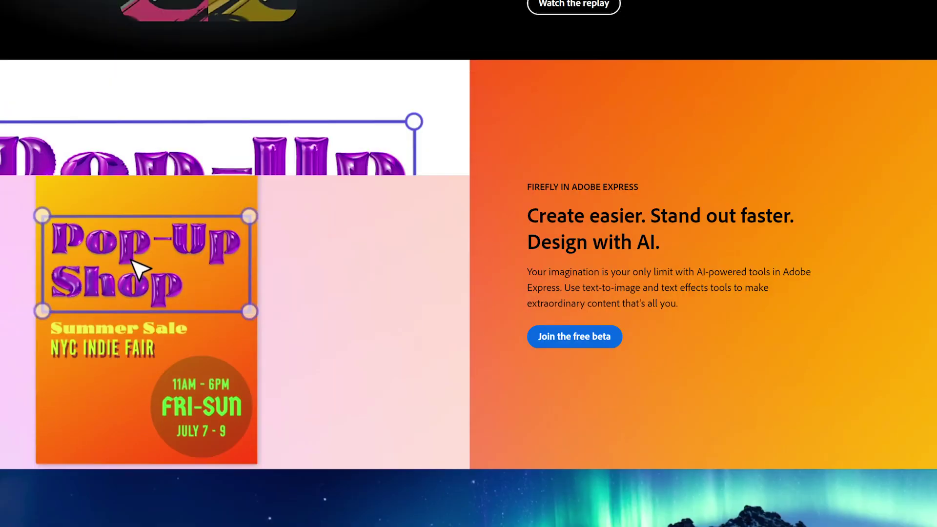
scroll(469, 264, "down", 9)
scroll(468, 264, "down", 10)
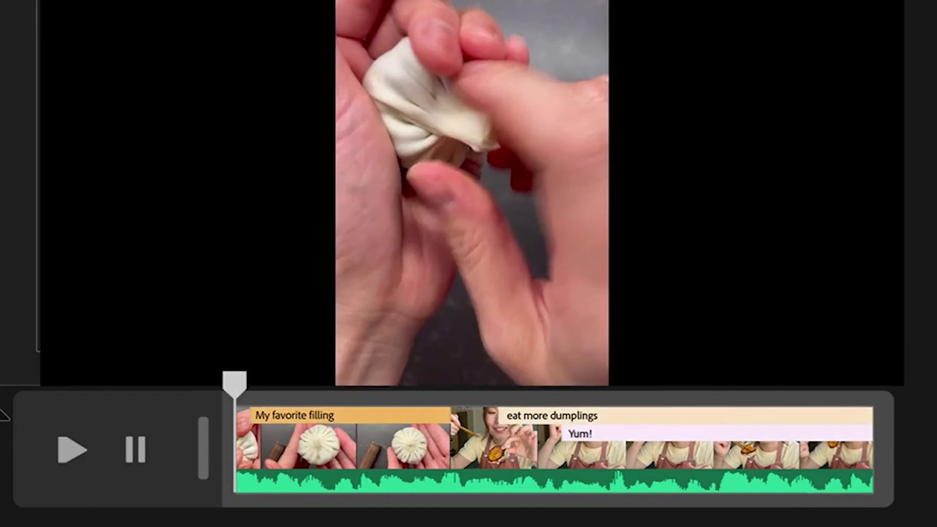
left_click(73, 450)
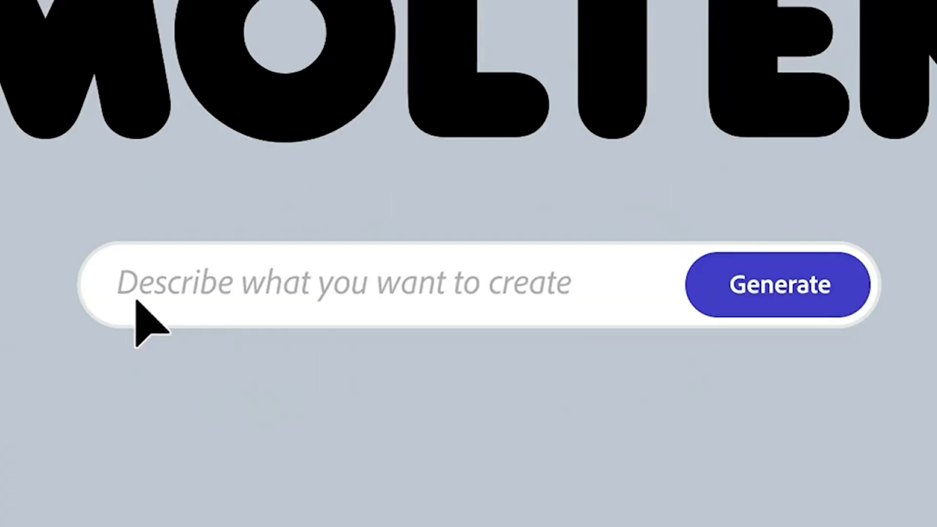
left_click(137, 302)
type("3D molten")
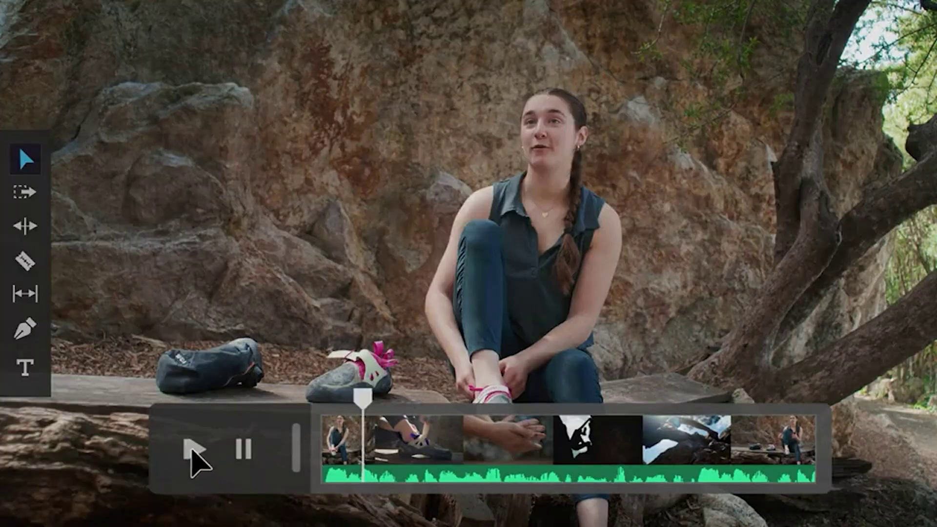
left_click(11, 420)
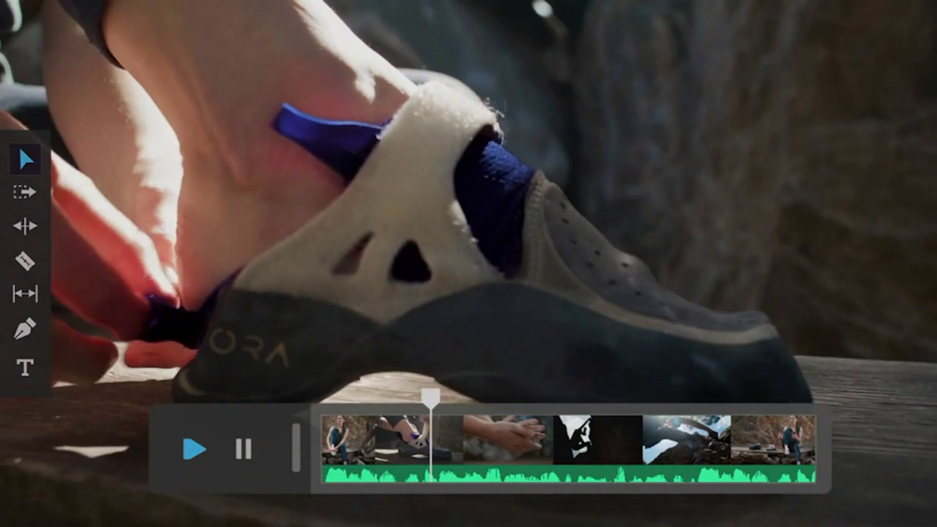